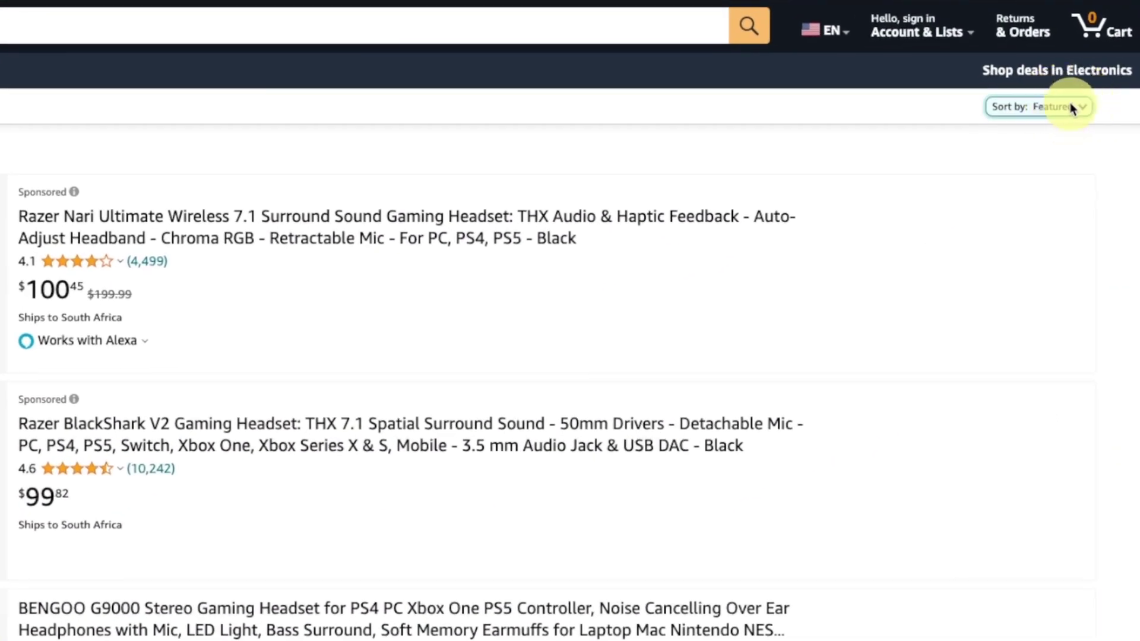
# Check the shop's existing sort options and close the list without changing them
pyautogui.click(1011, 111)
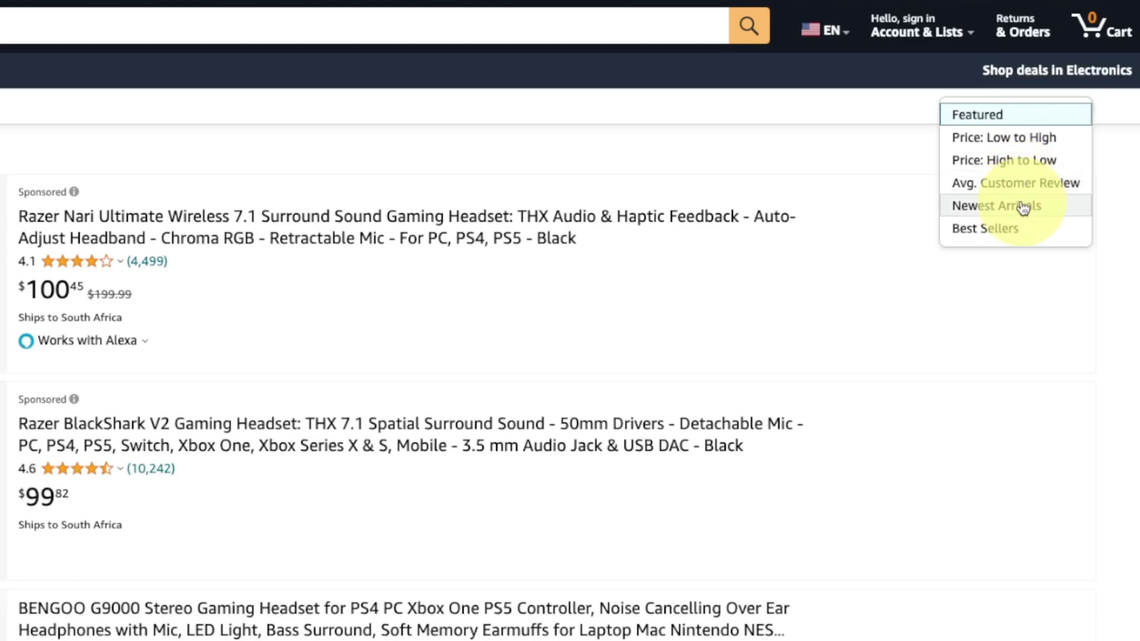
pyautogui.click(1092, 337)
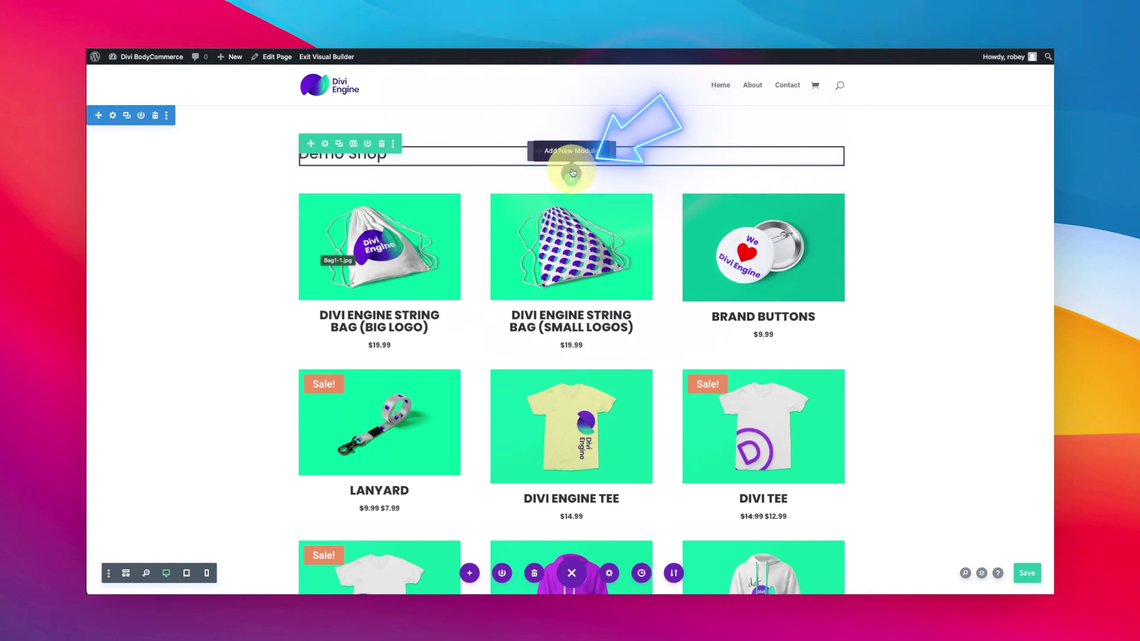
# Search 'order', insert the ARP OrderBy - Archive Pages module, and set Orderby Location to Right
pyautogui.click(572, 174)
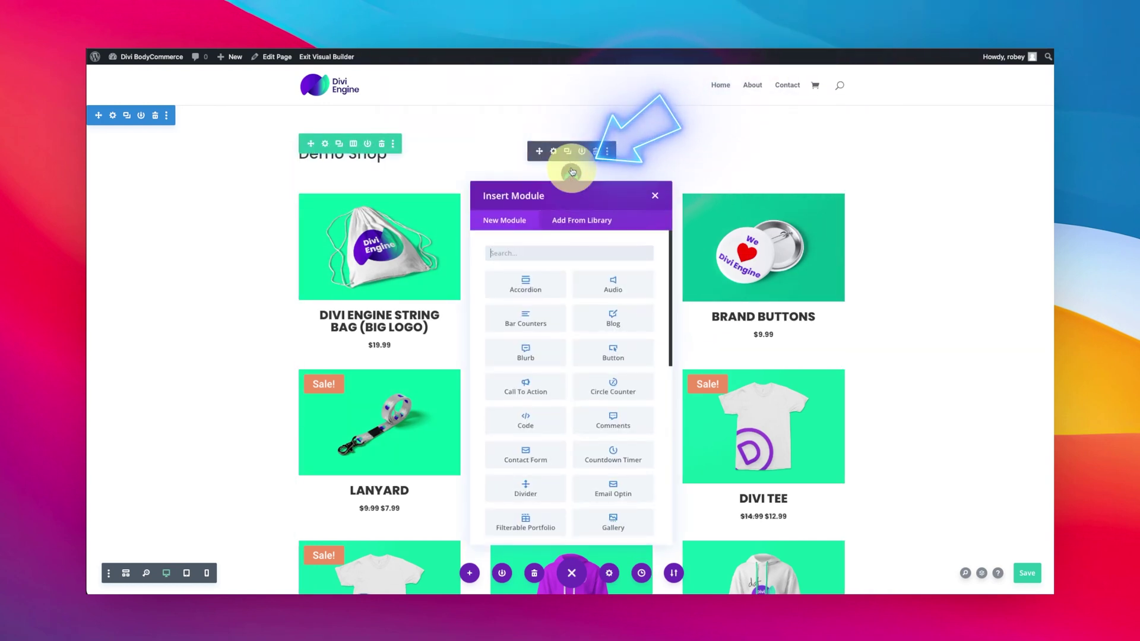
pyautogui.write('ordee')
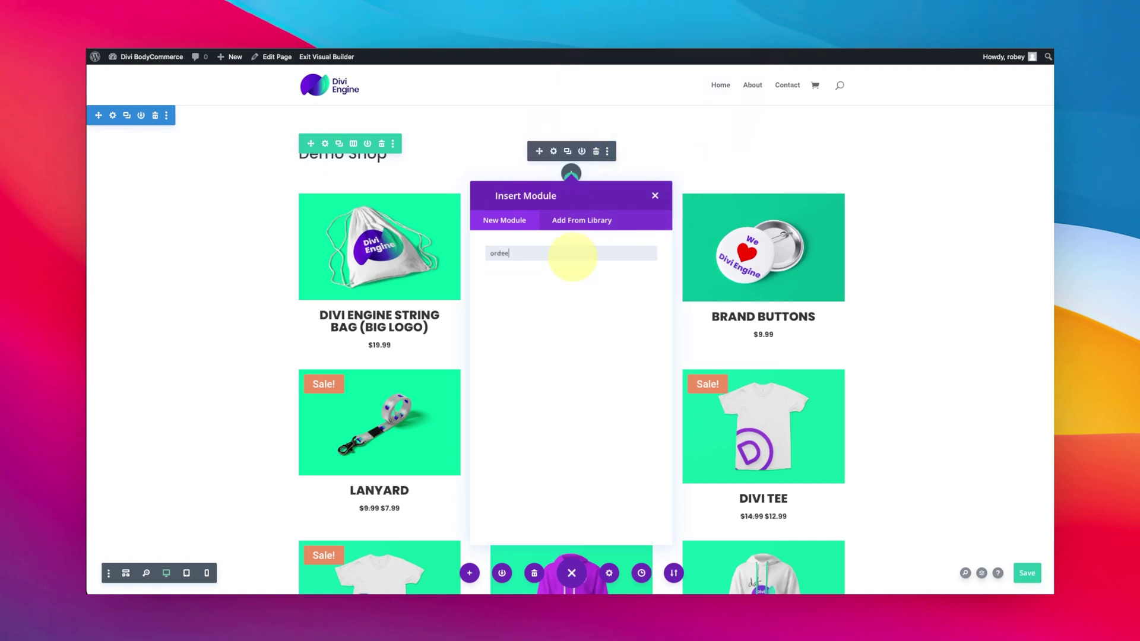
pyautogui.press('BackSpace')
pyautogui.write('r')
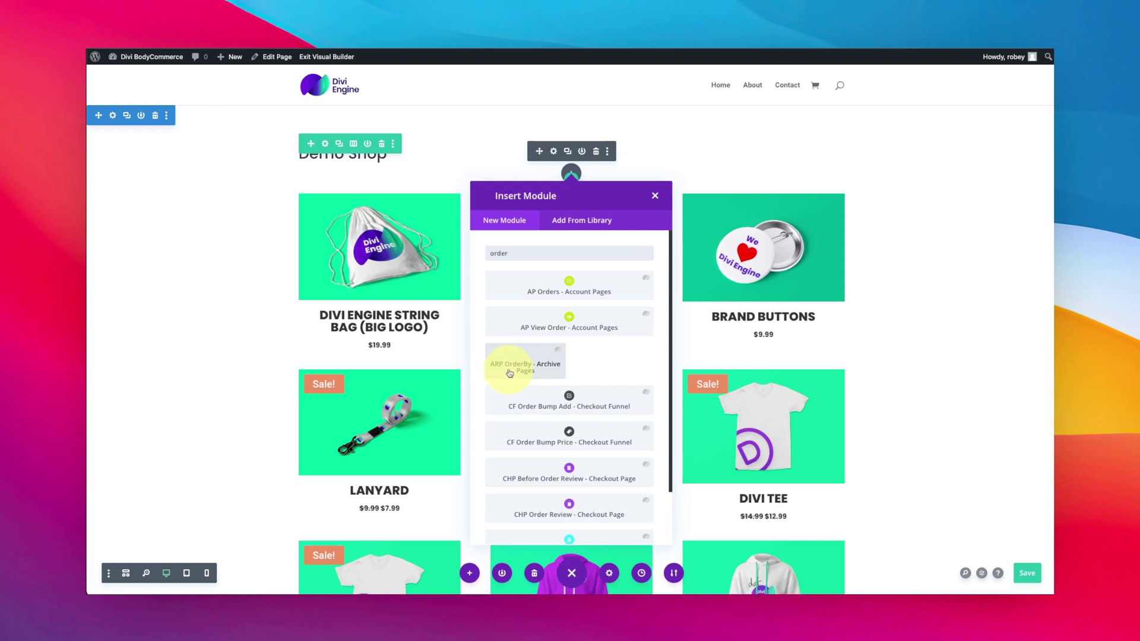
pyautogui.click(521, 371)
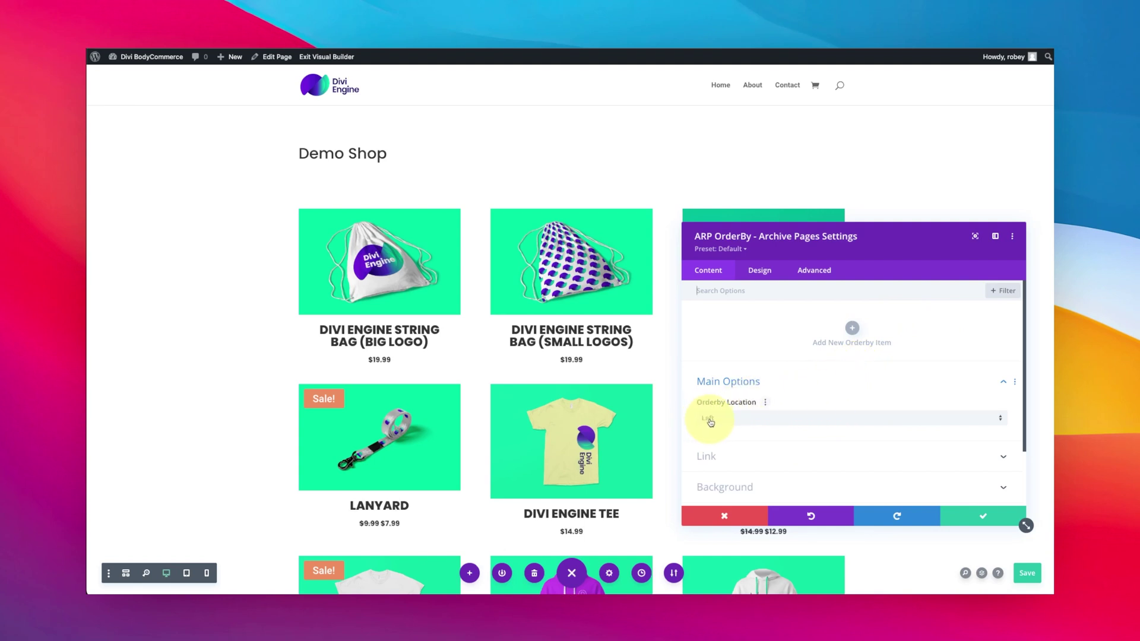
pyautogui.click(815, 426)
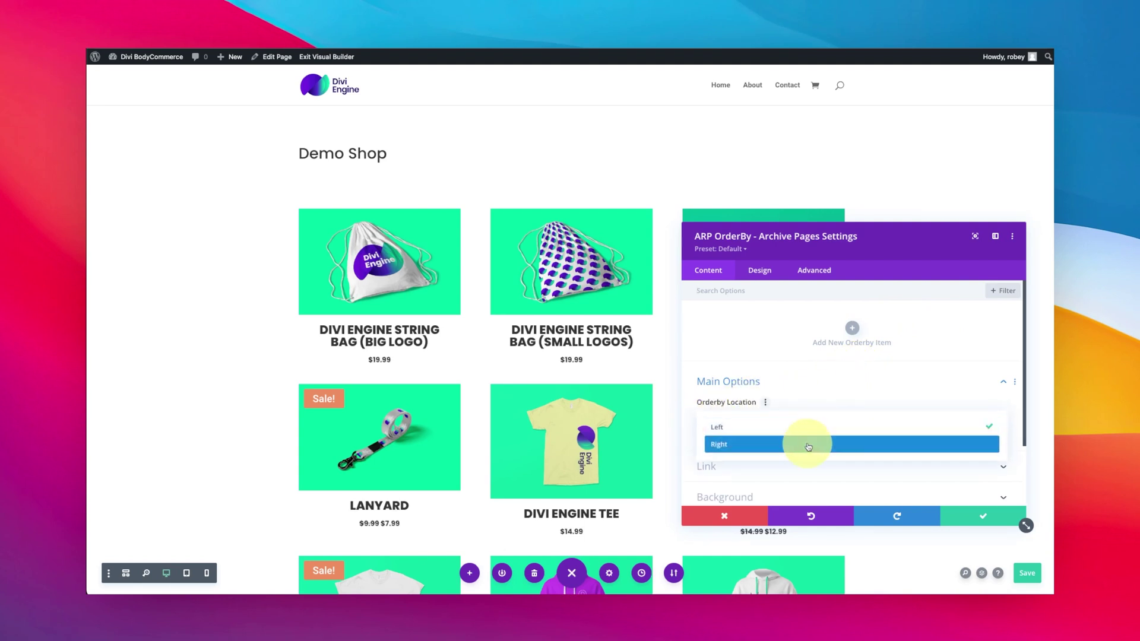
pyautogui.click(808, 445)
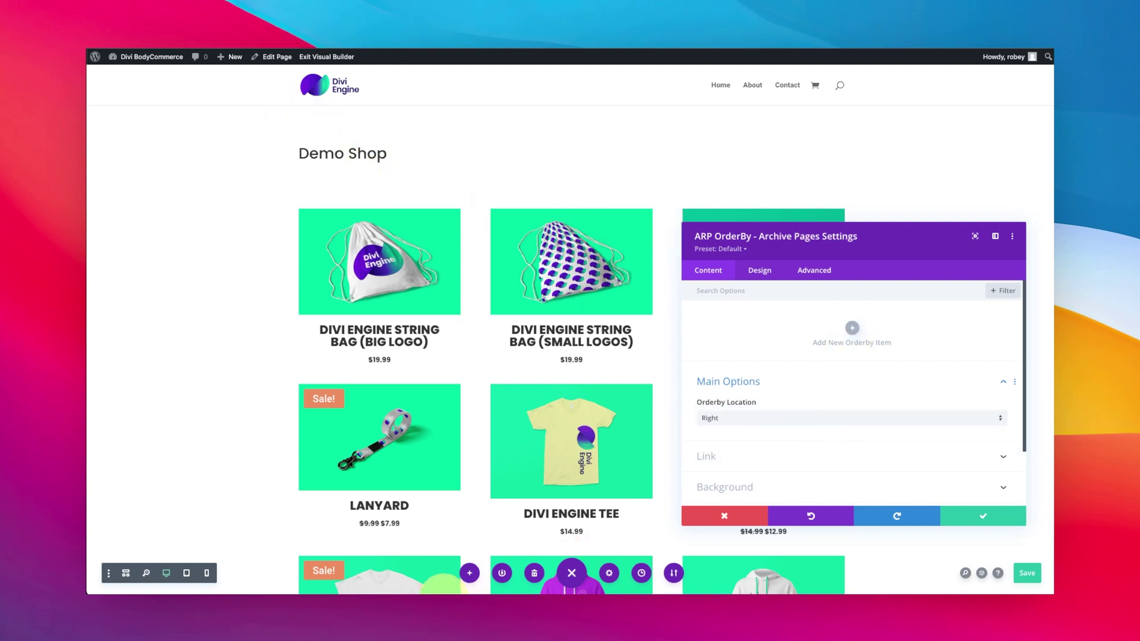
# In wireframe view, add an orderby item that sorts by Price, Descending, and save it
pyautogui.click(124, 574)
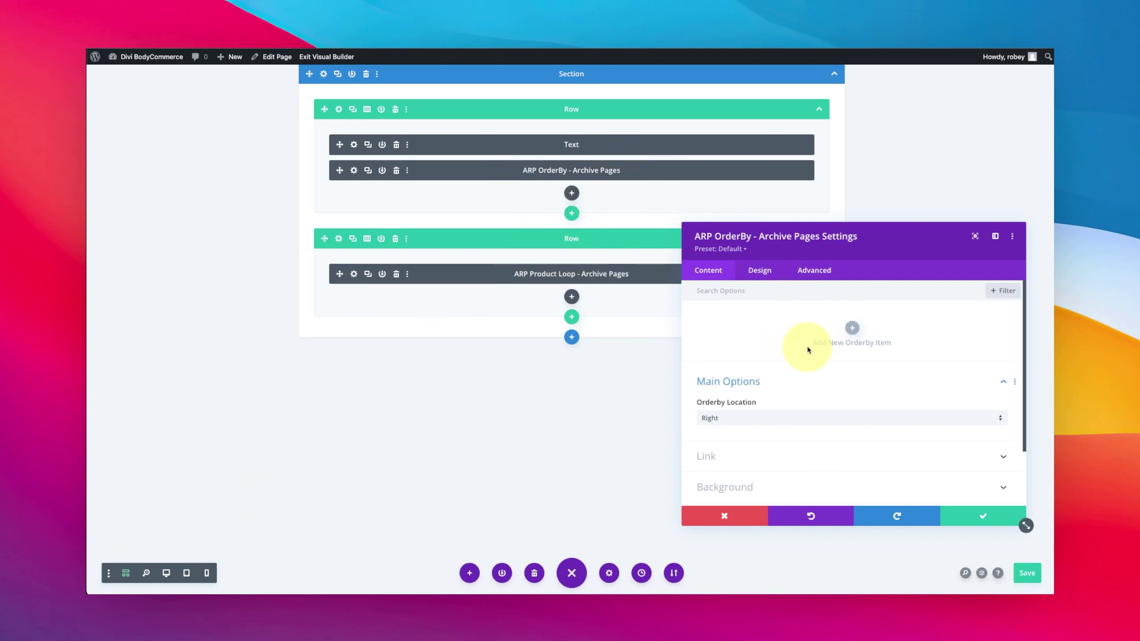
pyautogui.click(854, 329)
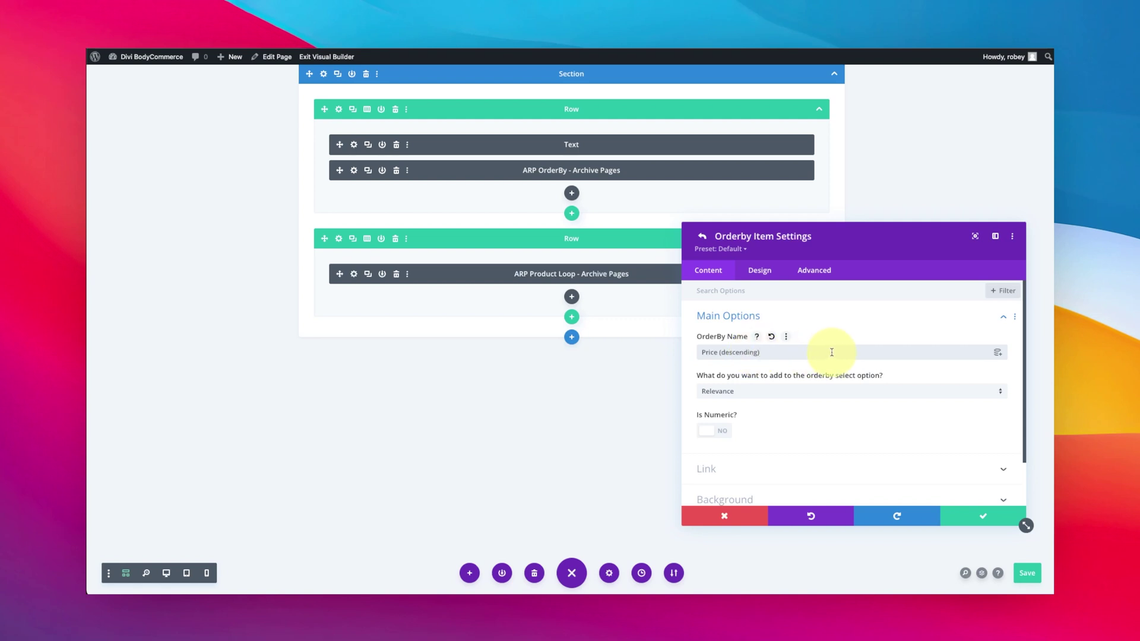
pyautogui.click(794, 393)
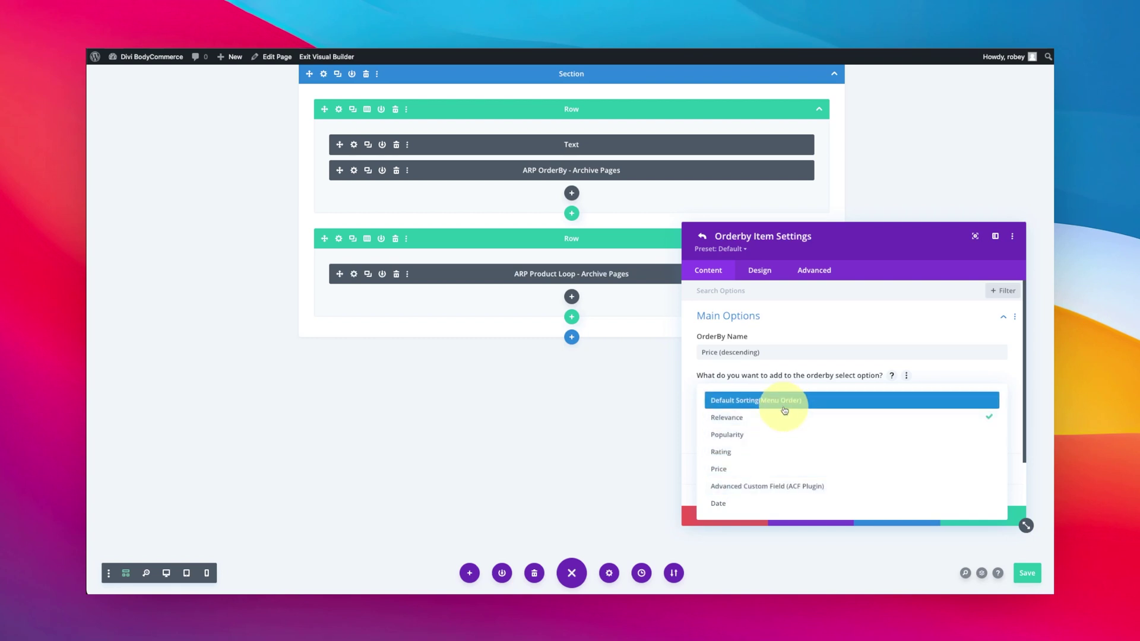
pyautogui.click(753, 468)
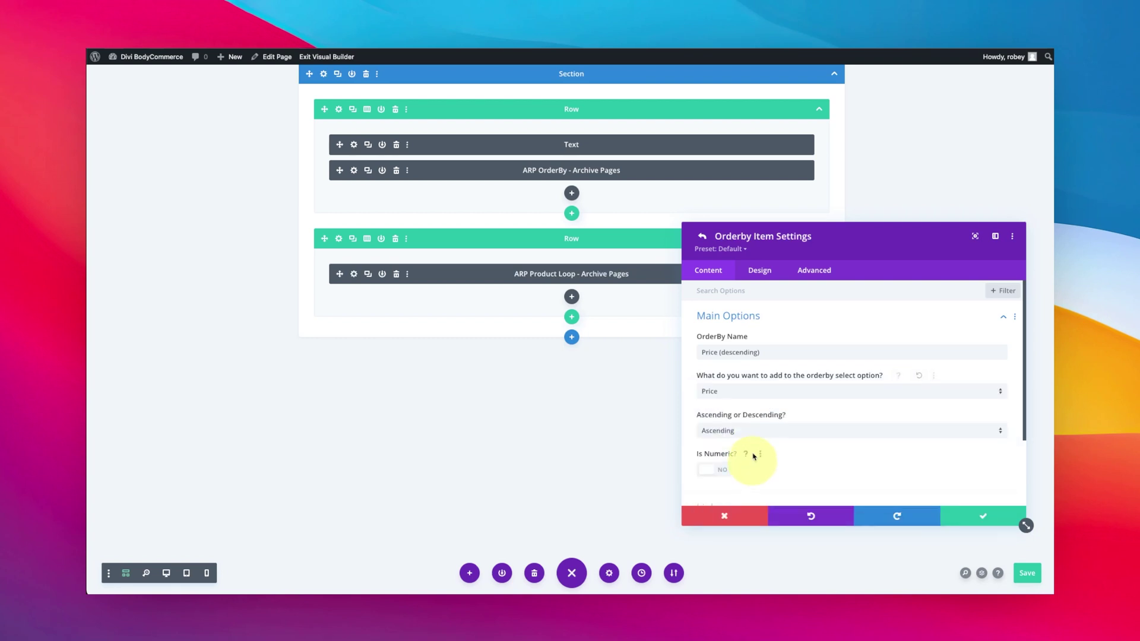
pyautogui.click(741, 431)
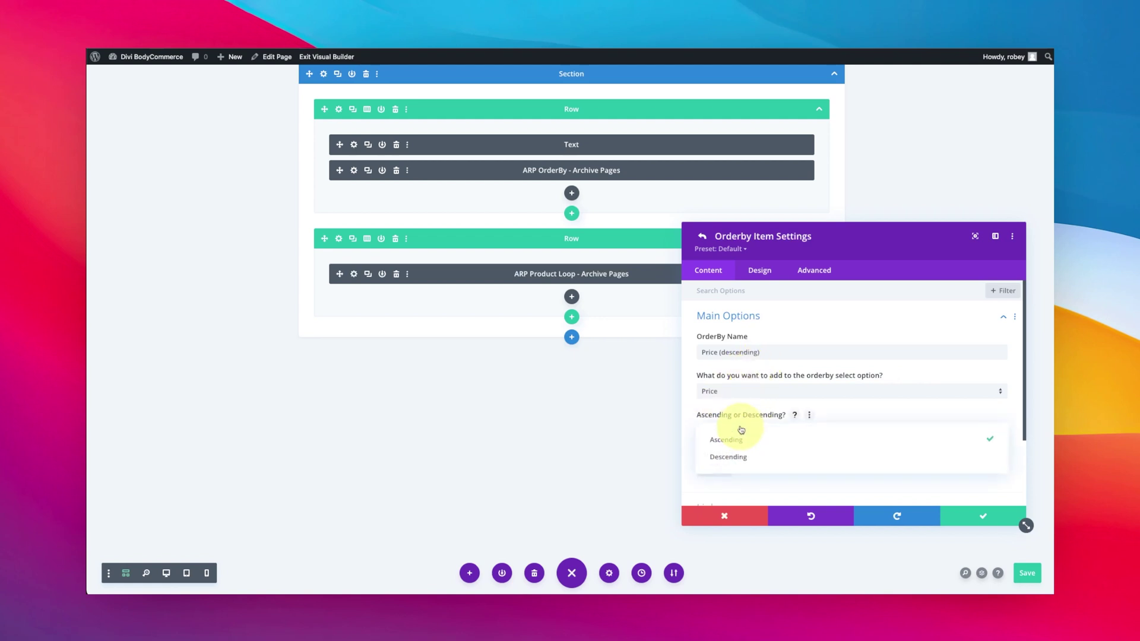
pyautogui.click(741, 457)
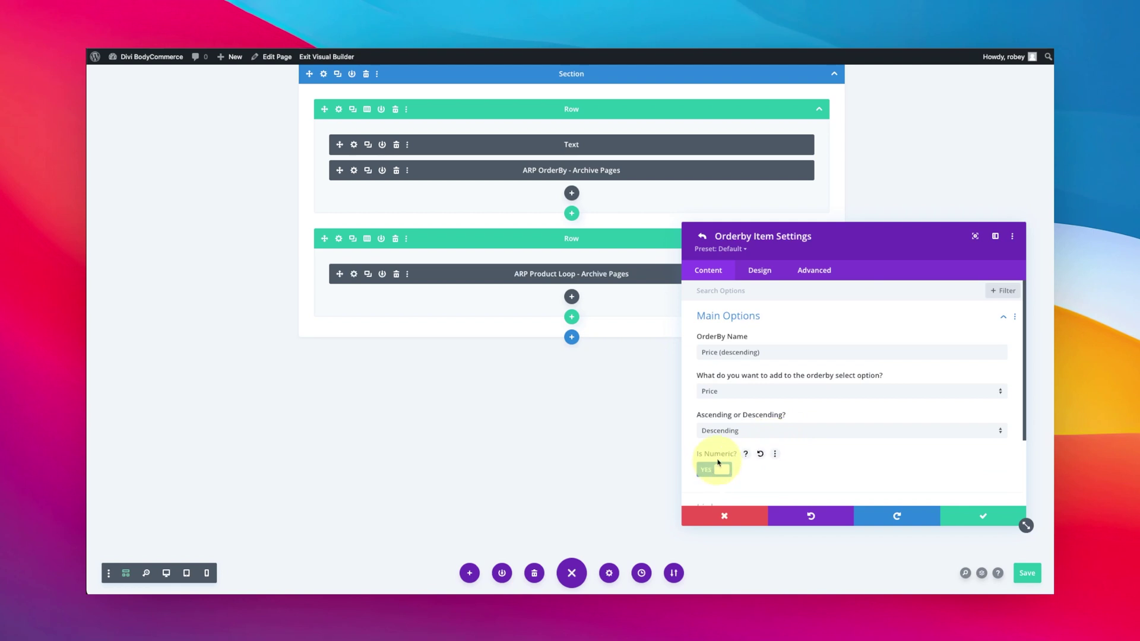
pyautogui.click(977, 515)
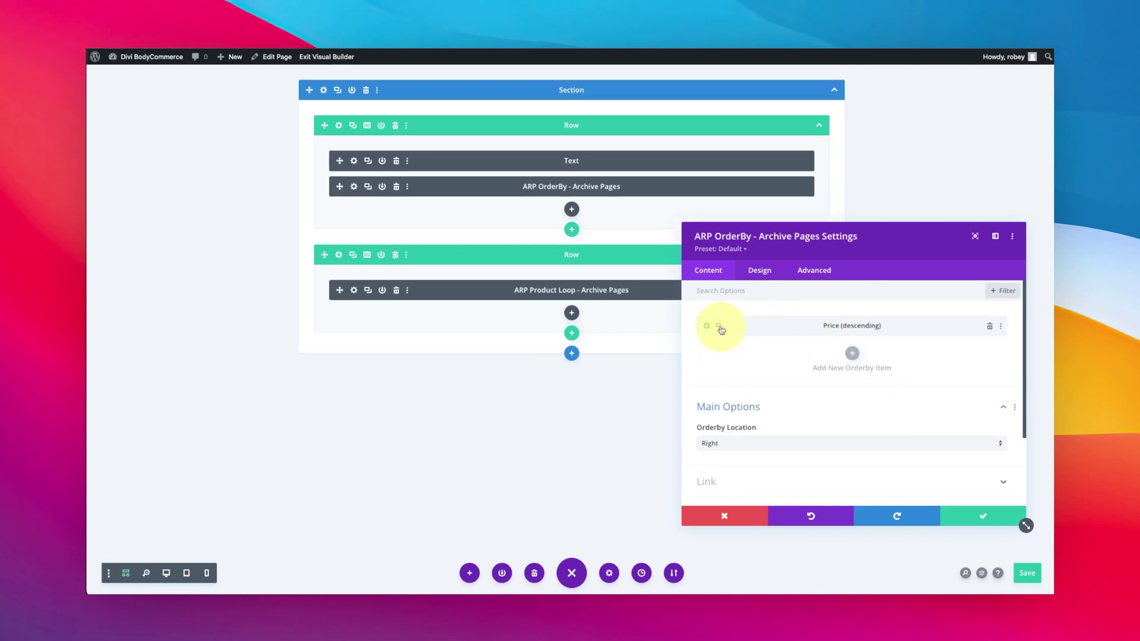
# Duplicate the price item as 'Price (ascending)' sorted Ascending, then begin a new sort option
pyautogui.click(719, 328)
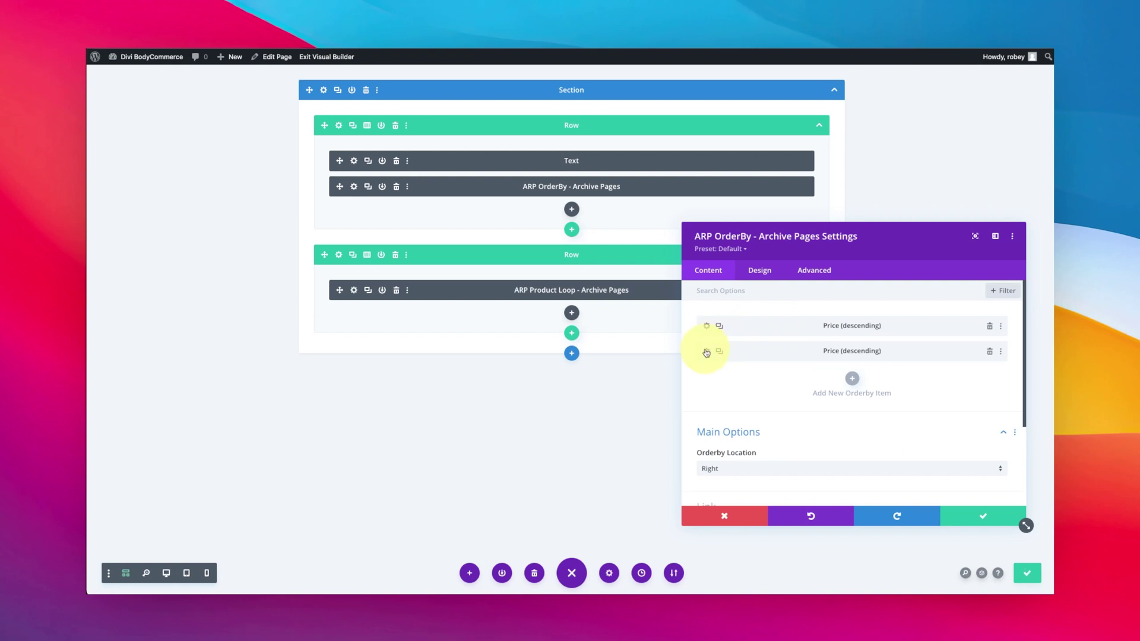
pyautogui.click(706, 352)
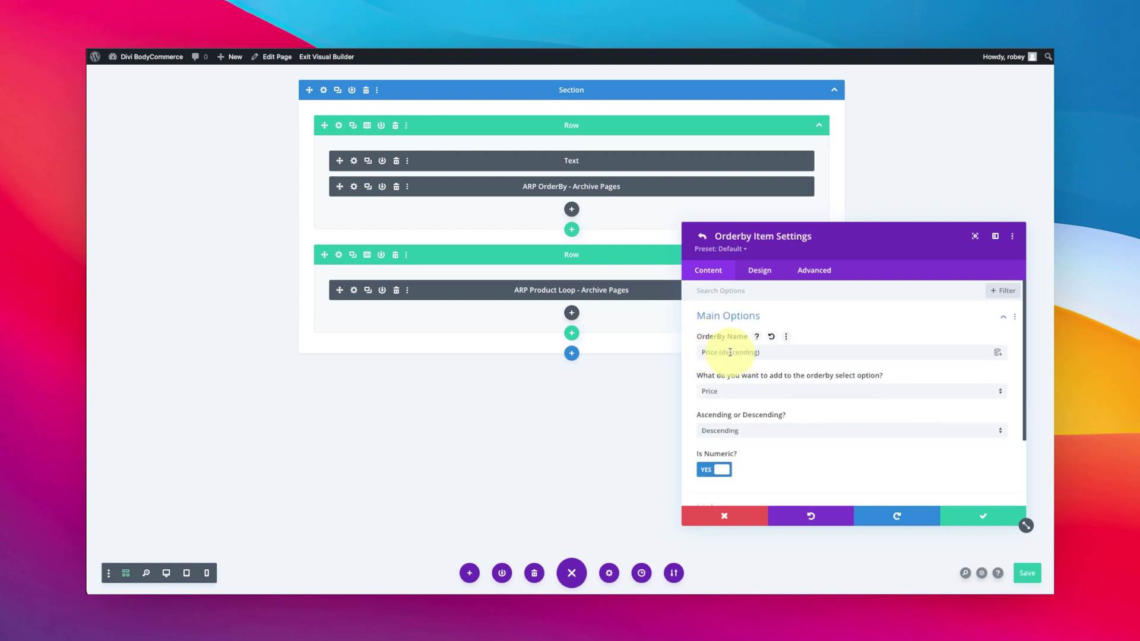
pyautogui.click(729, 353)
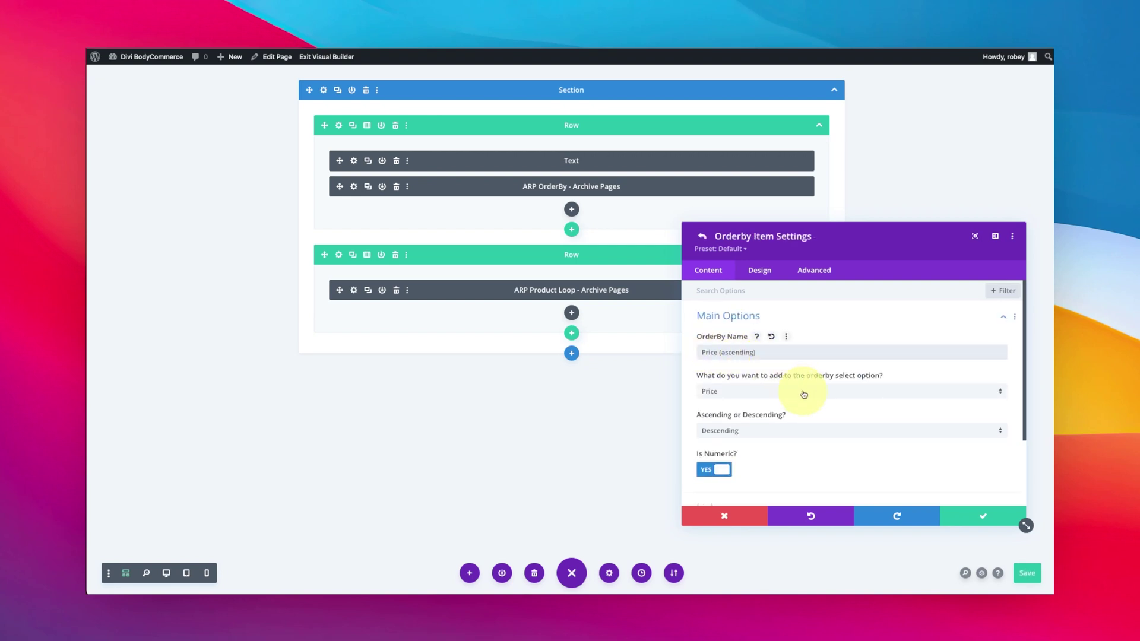
pyautogui.click(737, 430)
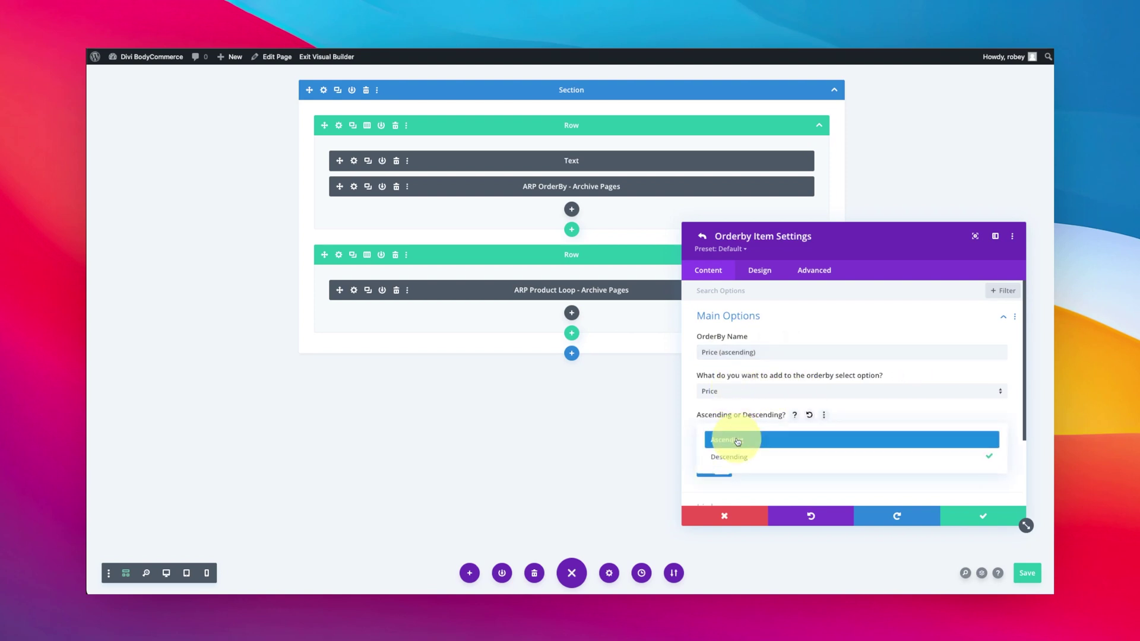
pyautogui.click(737, 442)
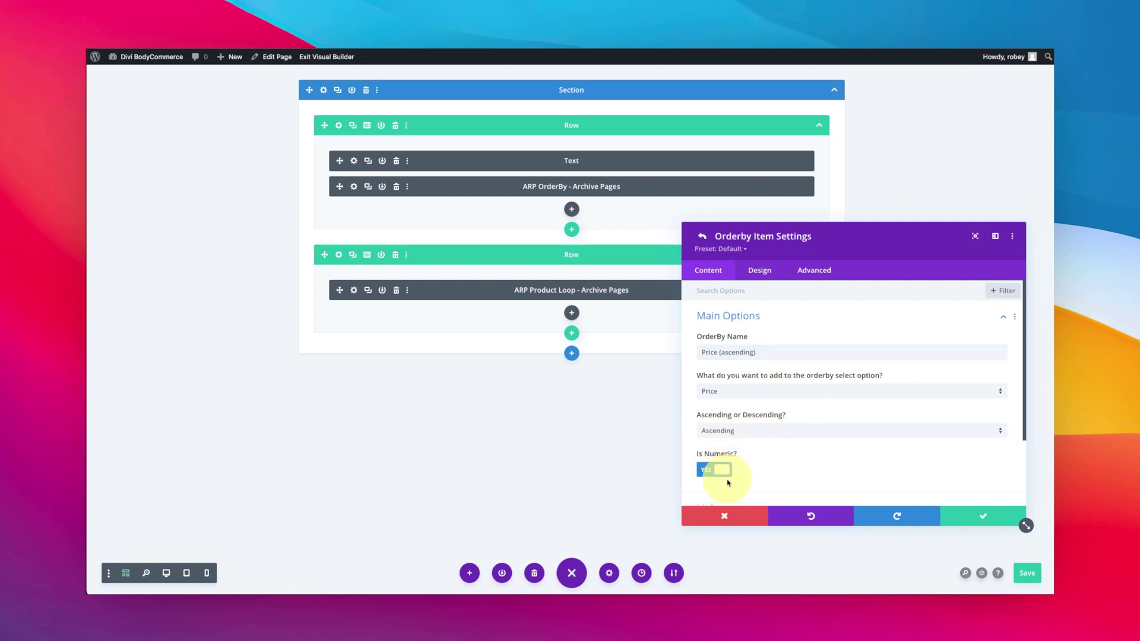
pyautogui.click(979, 522)
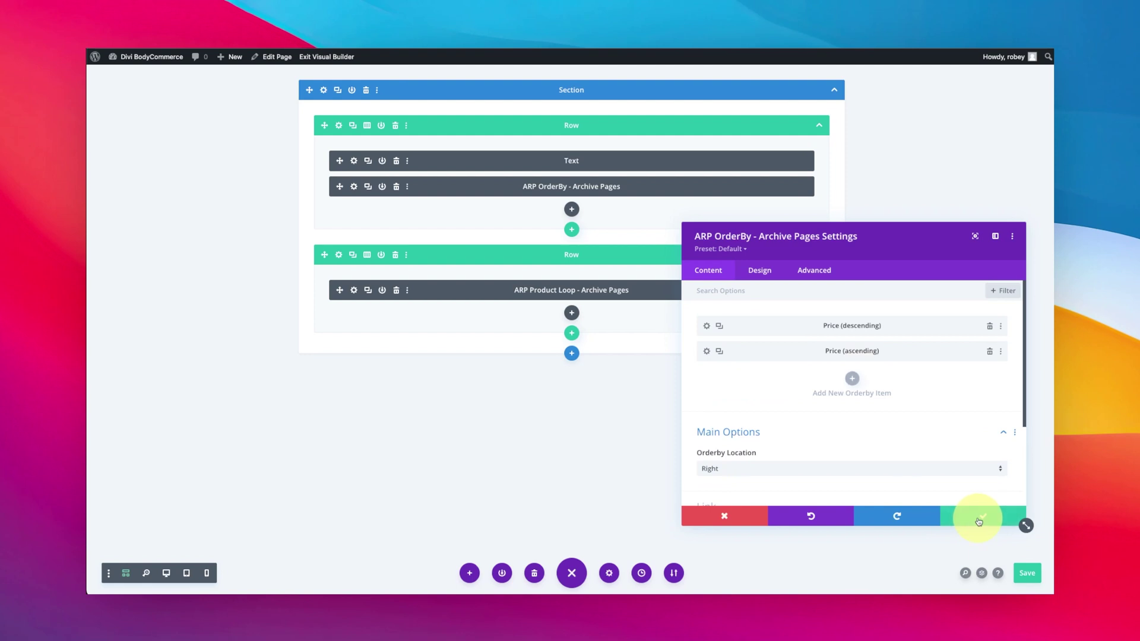
pyautogui.click(852, 381)
pyautogui.click(775, 352)
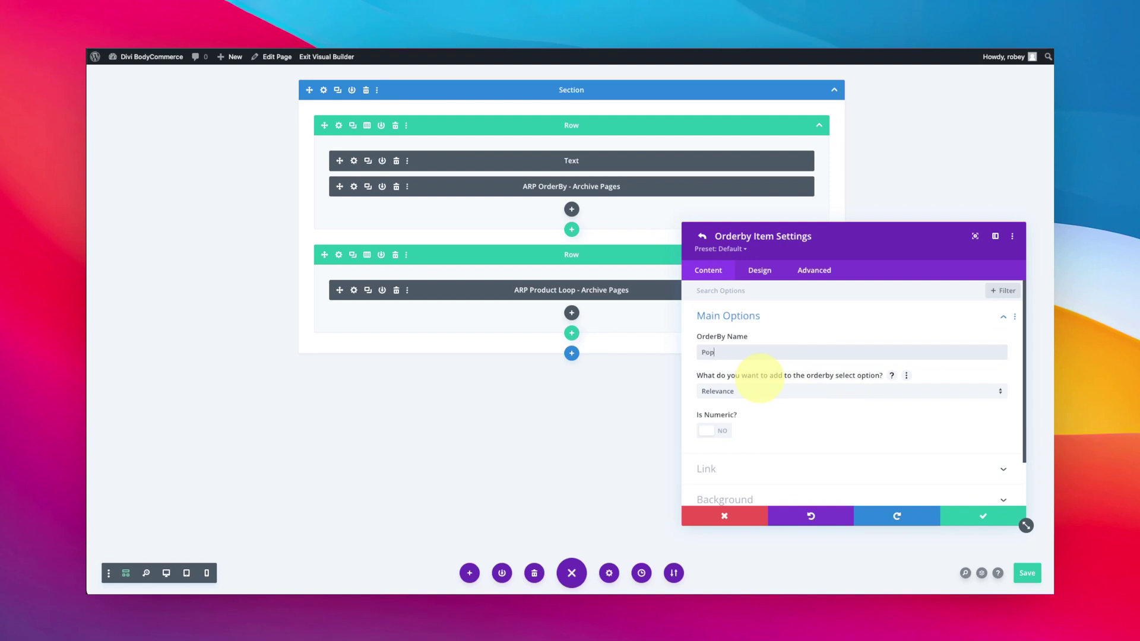
# Make the new option sort by Popularity, close both settings panels, and save the page
pyautogui.click(762, 392)
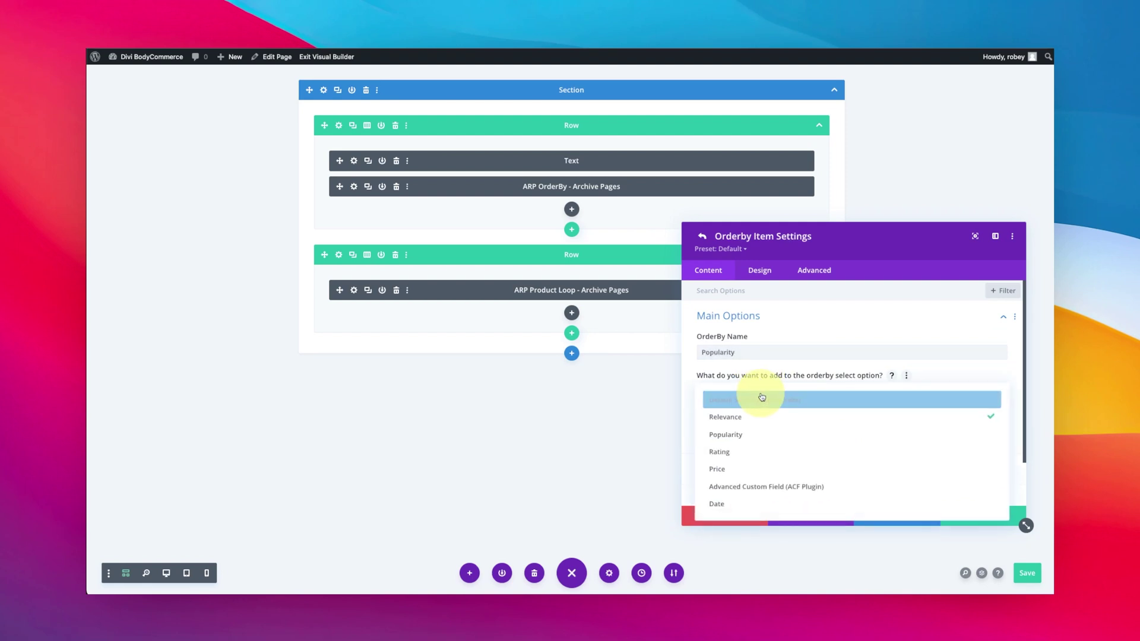
pyautogui.click(792, 432)
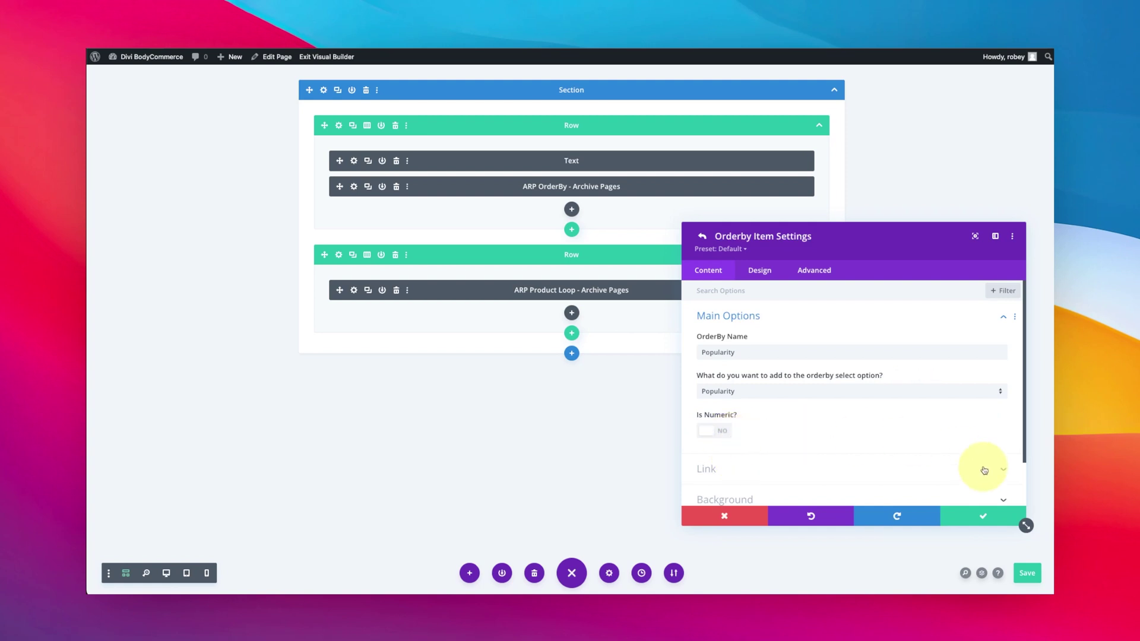
pyautogui.click(982, 528)
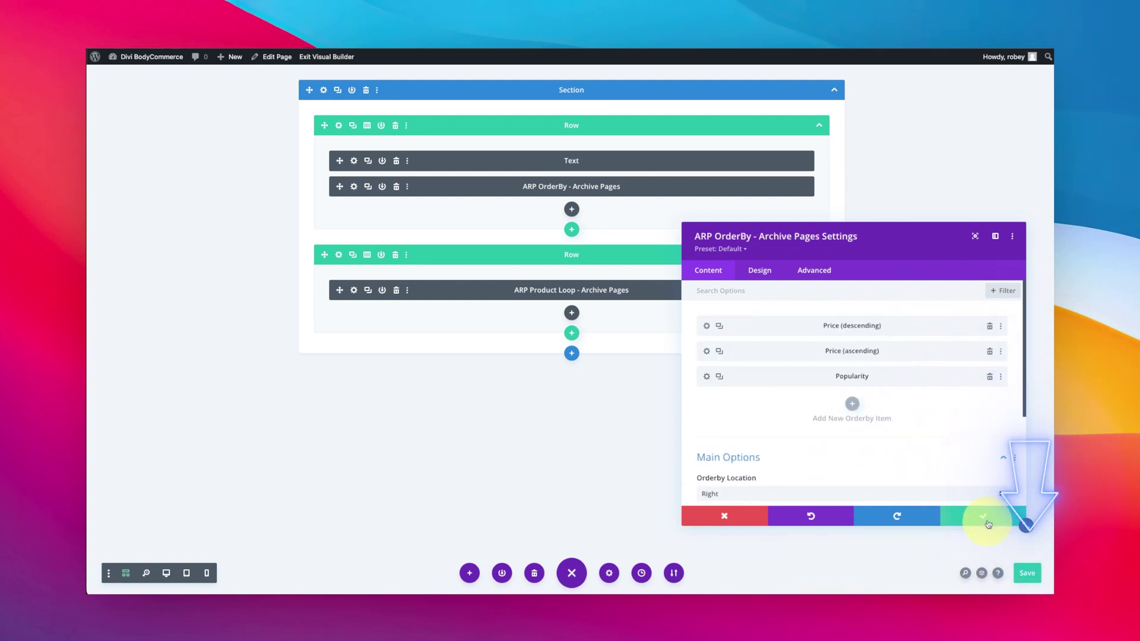
pyautogui.click(987, 521)
pyautogui.click(1027, 573)
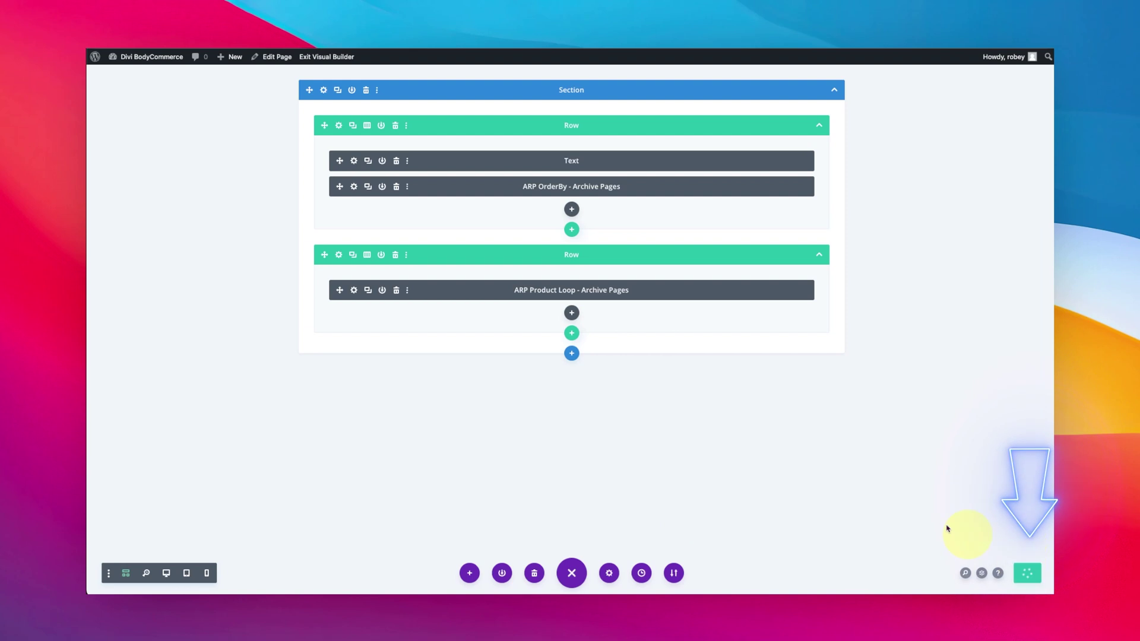
# Exit the builder and sort the live Demo Shop by Price (ascending)
pyautogui.click(338, 60)
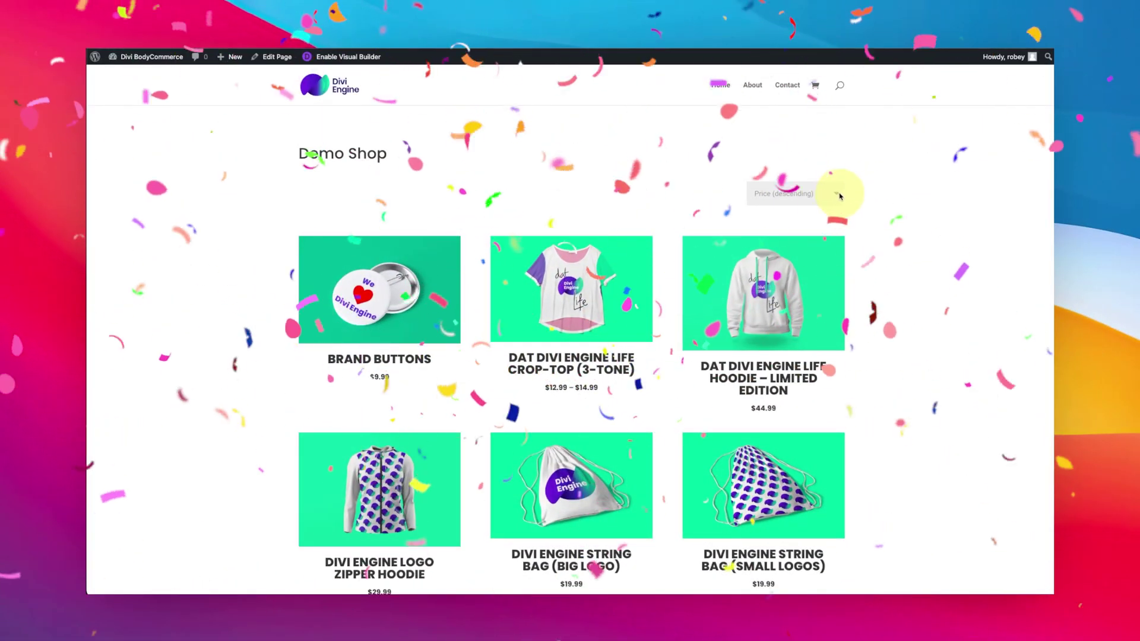
pyautogui.click(843, 196)
pyautogui.click(822, 208)
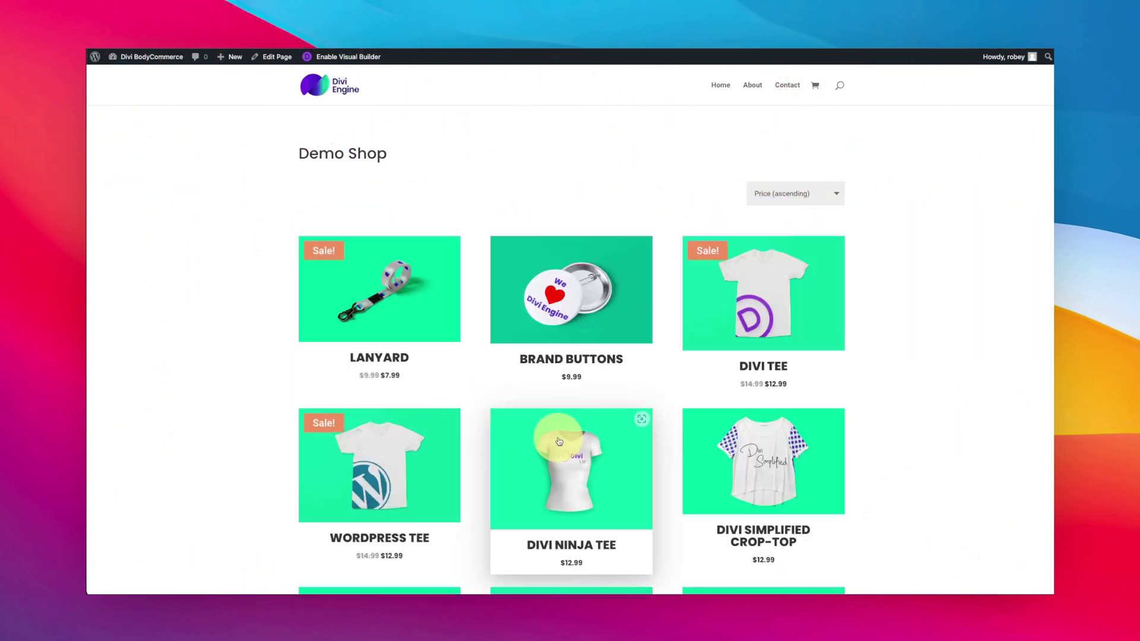
pyautogui.scroll(-5, 530, 445)
pyautogui.scroll(5, 529, 446)
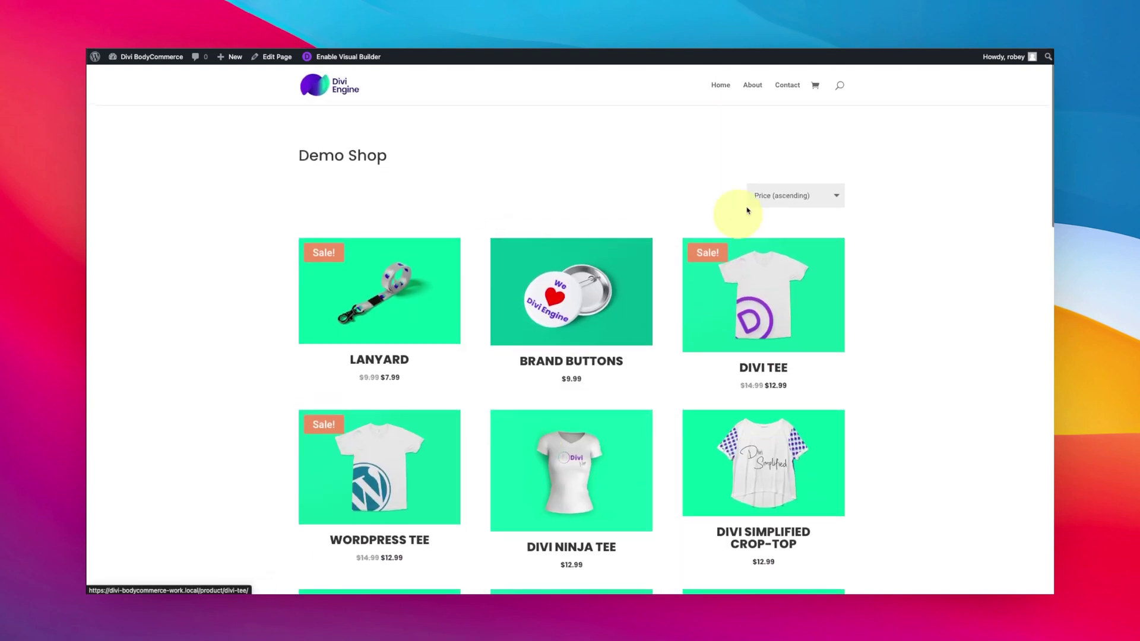
# Re-sort the shop products by Price (descending), then by Popularity
pyautogui.click(782, 191)
pyautogui.click(782, 181)
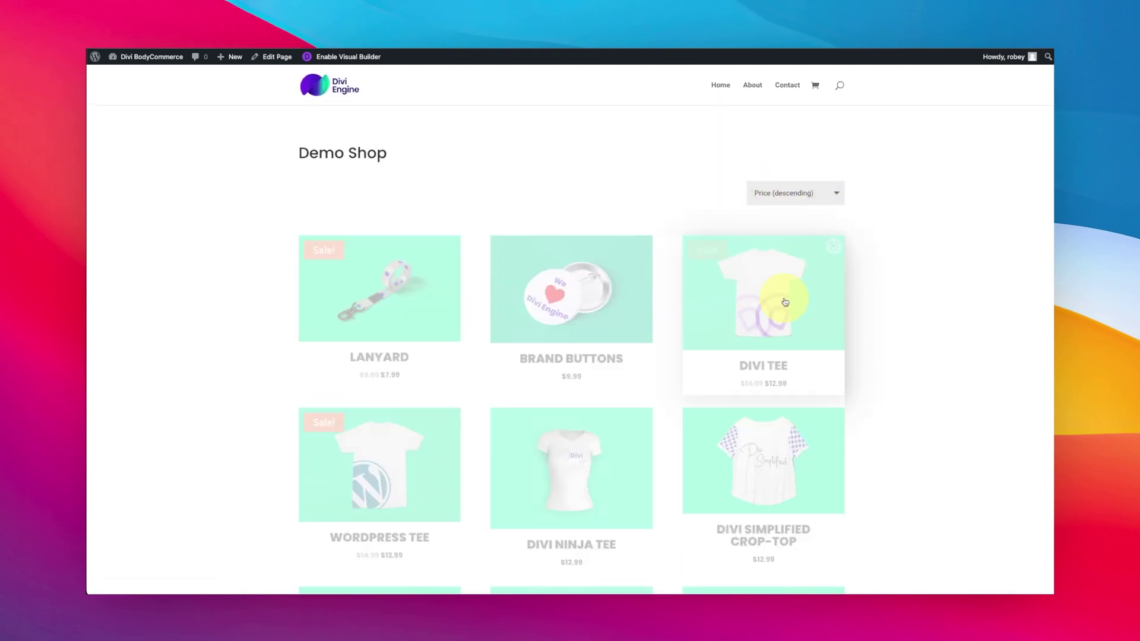
pyautogui.scroll(-3, 627, 407)
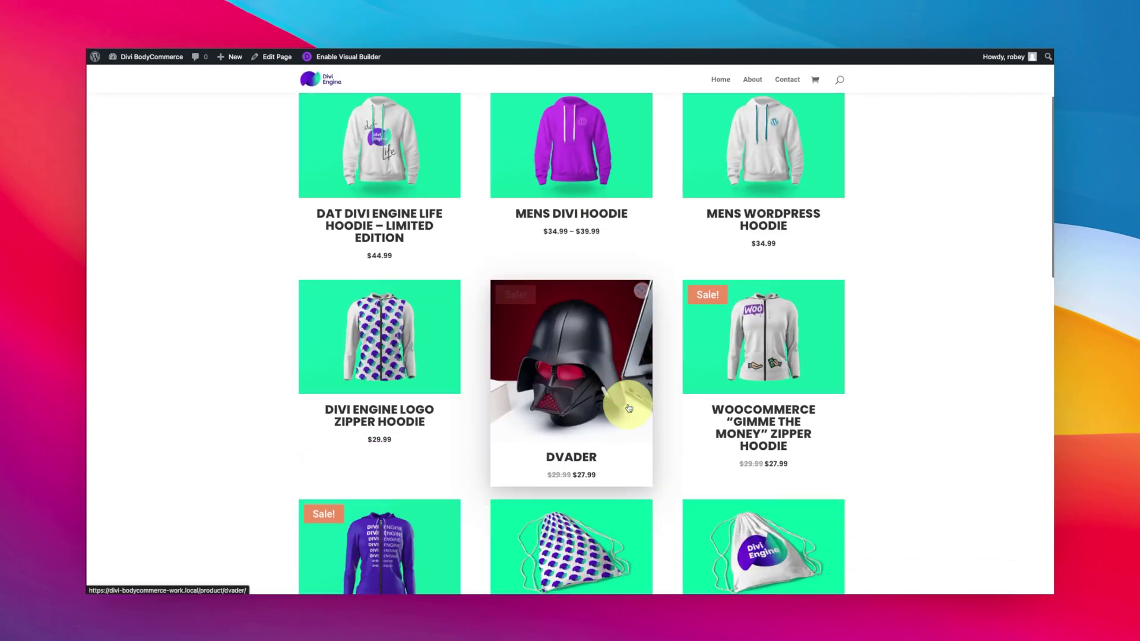
pyautogui.scroll(3, 798, 164)
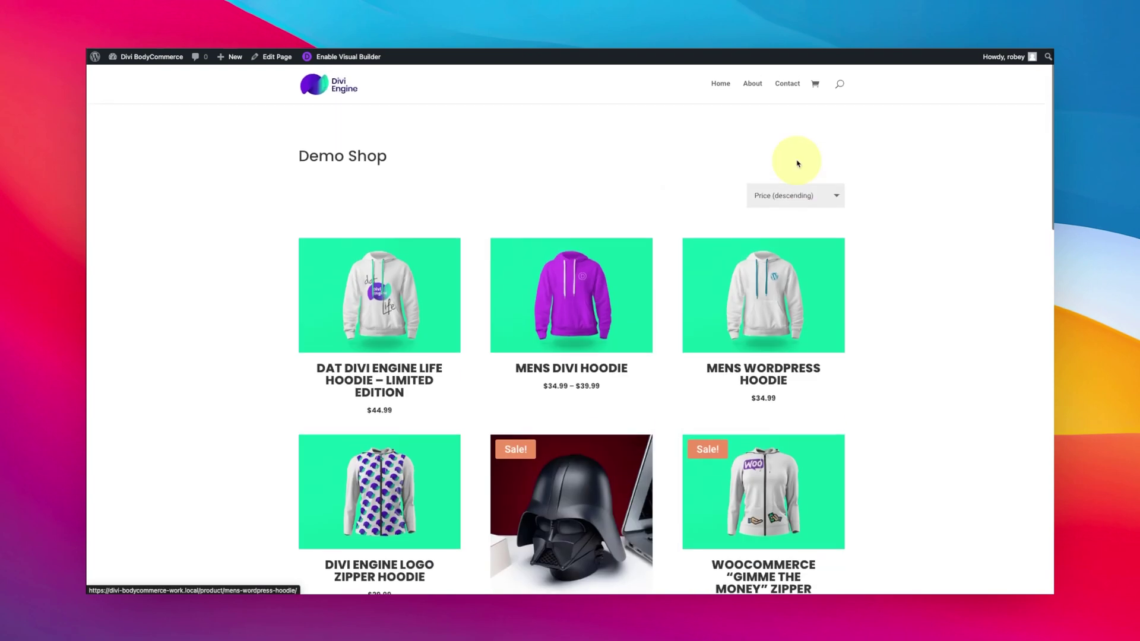
pyautogui.click(808, 195)
pyautogui.click(796, 218)
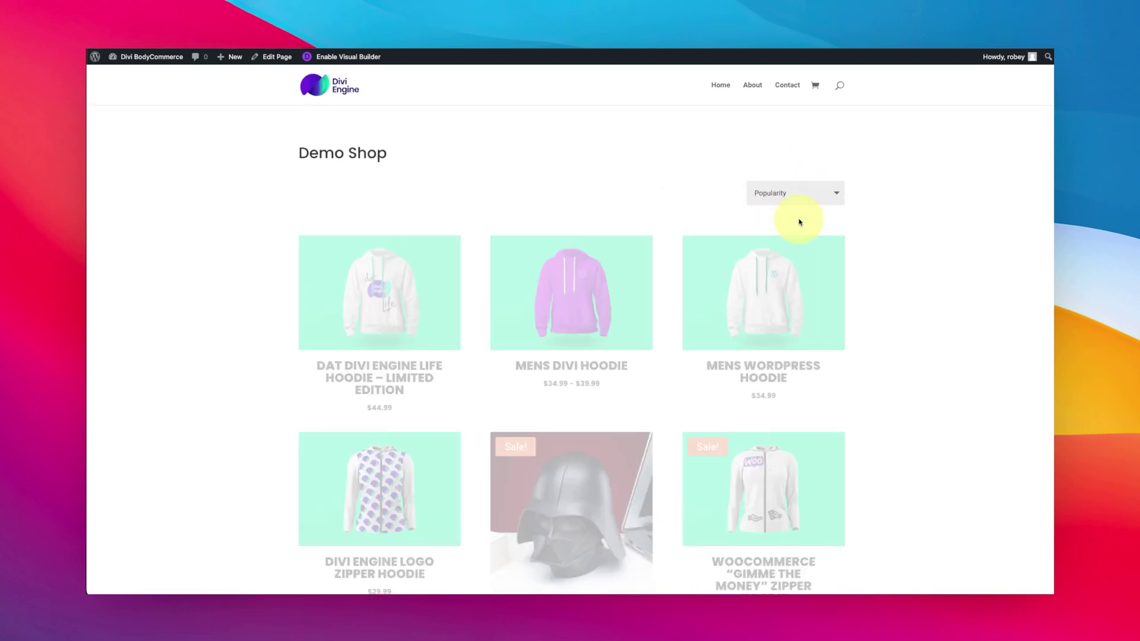